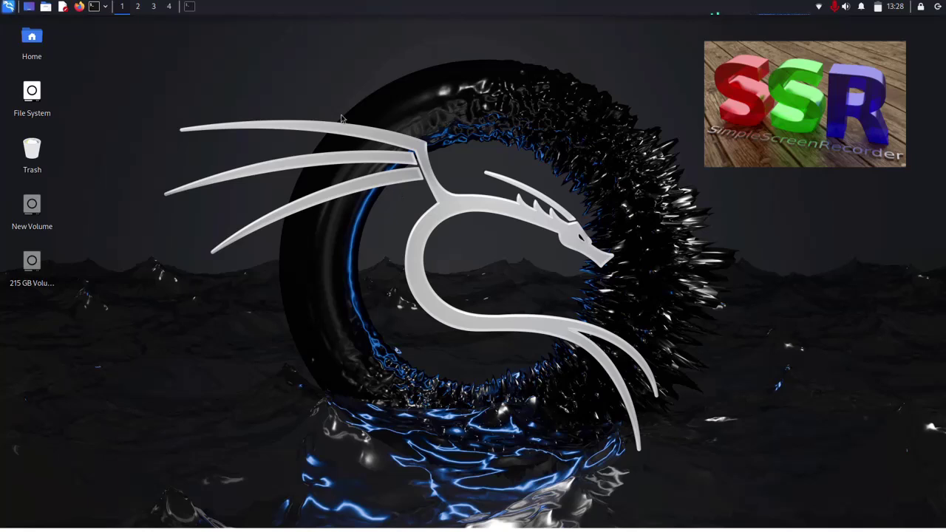
# Open a terminal and run sudo apt update with the administrator password to refresh package lists
pyautogui.click(93, 7)
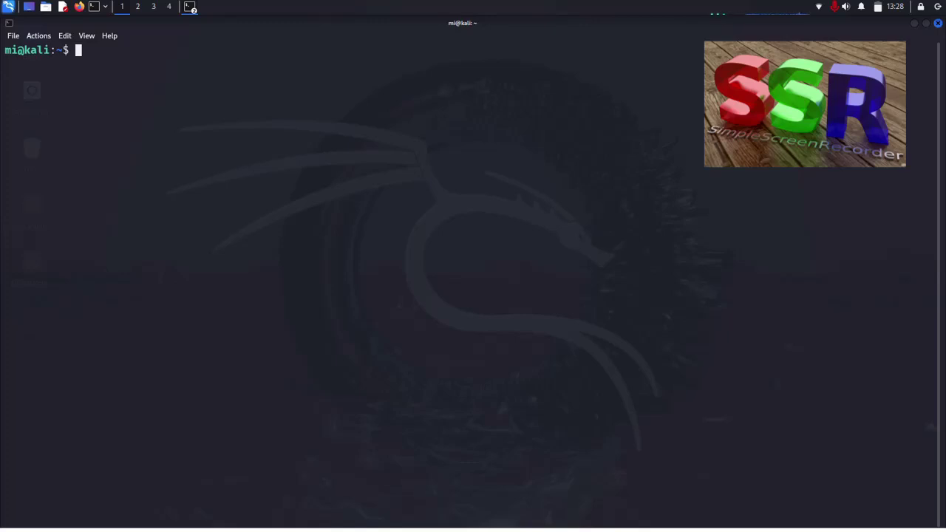
pyautogui.write('sudo ')
pyautogui.write('apt u')
pyautogui.write('pdate')
pyautogui.press('Return')
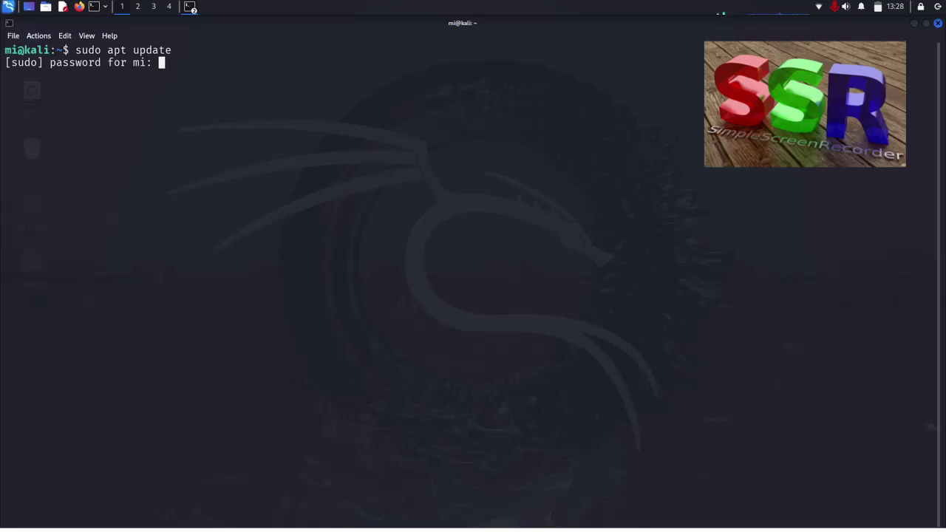
pyautogui.press('Return')
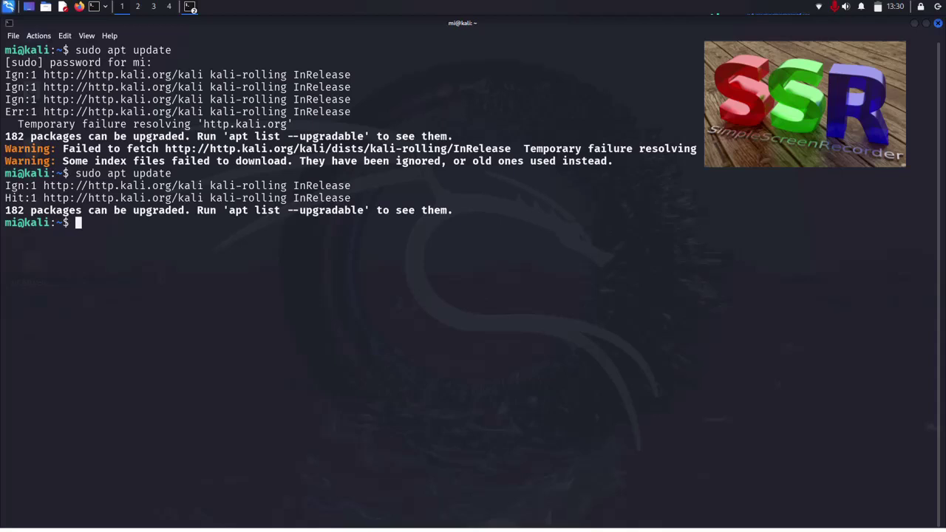
# Clear the terminal and install simplescreenrecorder via sudo apt install, approving with Y
pyautogui.write('clear')
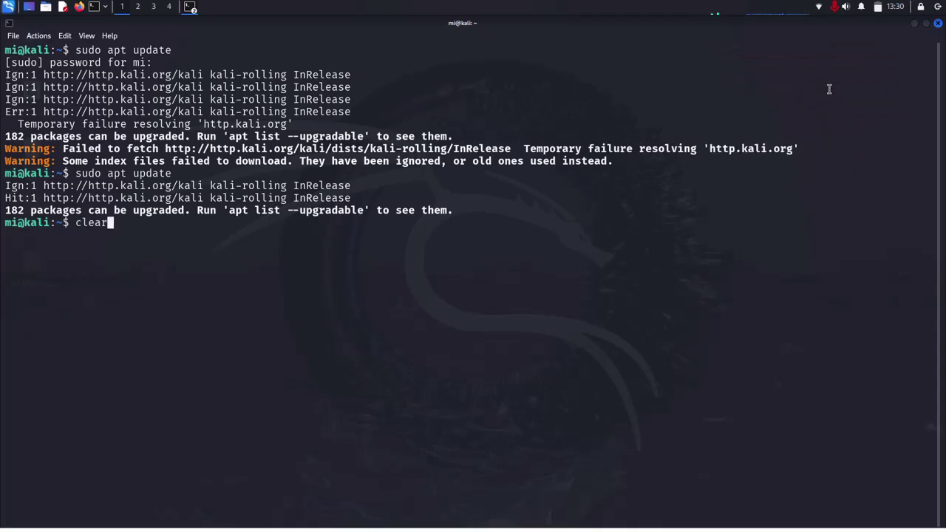
pyautogui.press('Return')
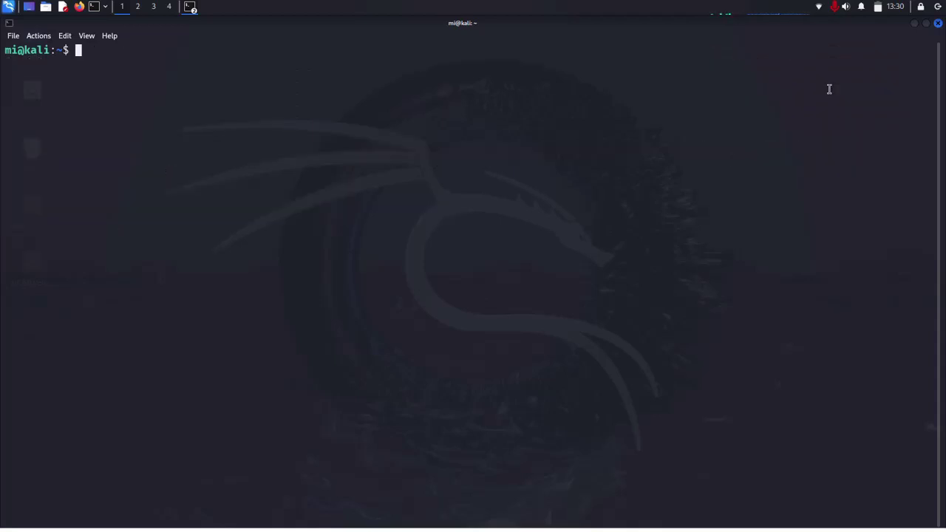
pyautogui.write('sudo ')
pyautogui.write('apt ')
pyautogui.write('ins')
pyautogui.write('tall sim')
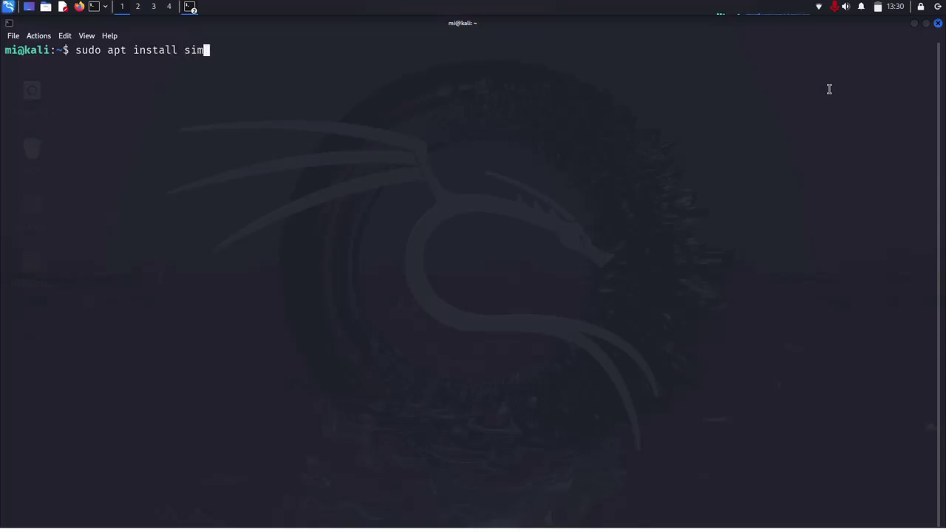
pyautogui.write('plescq')
pyautogui.press('BackSpace')
pyautogui.write('r')
pyautogui.press('Tab')
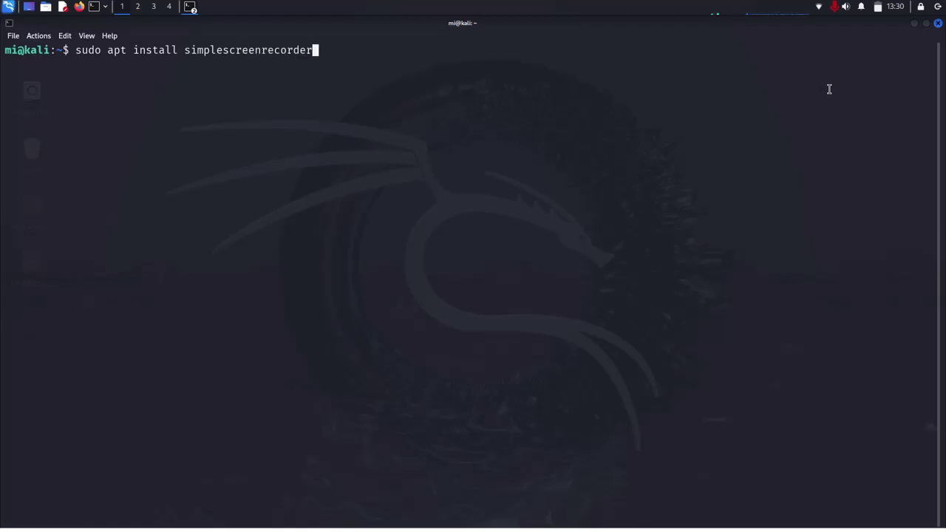
pyautogui.press('Return')
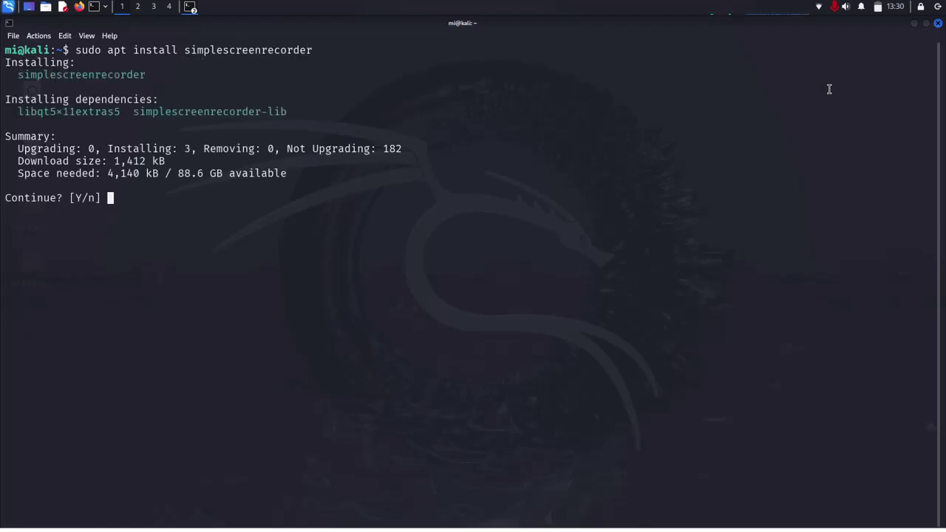
pyautogui.write('Y')
pyautogui.press('Return')
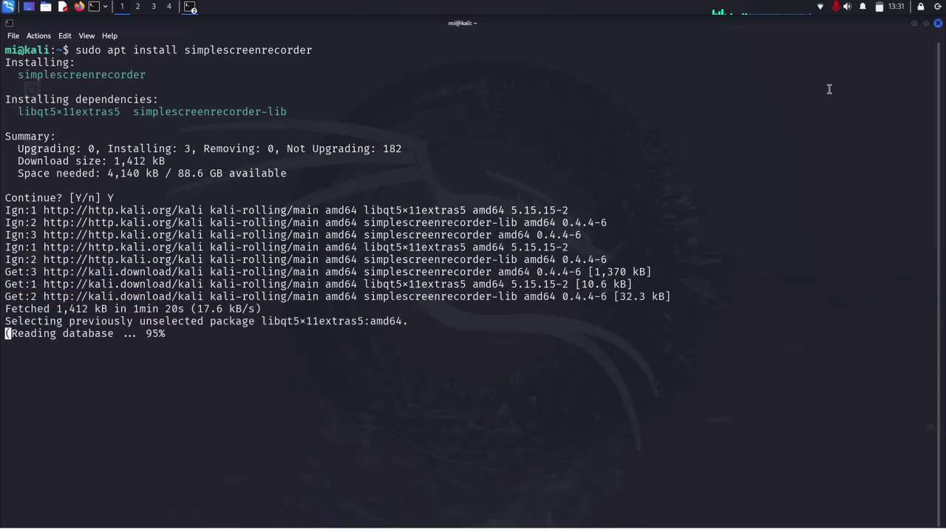
# Launch SimpleScreenRecorder from the Applications menu search 'sim' and minimize the terminal
pyautogui.click(9, 7)
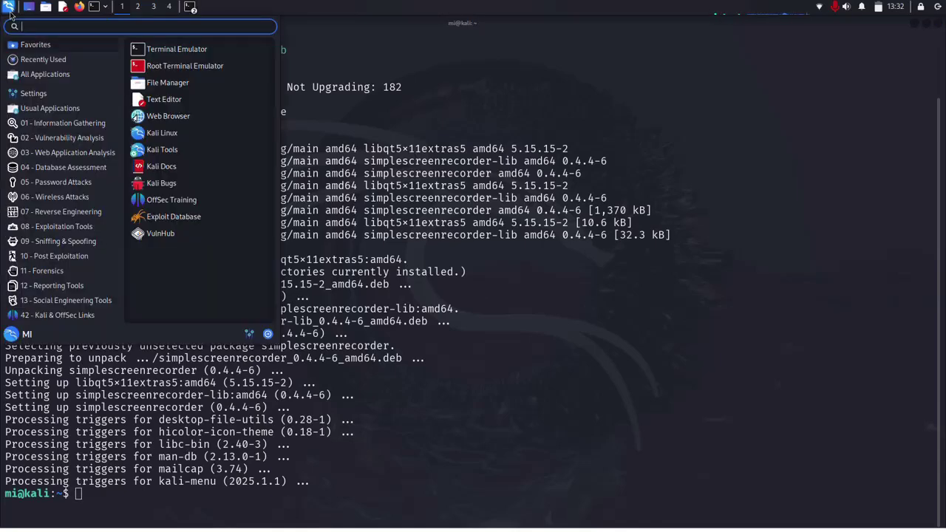
pyautogui.write('sim')
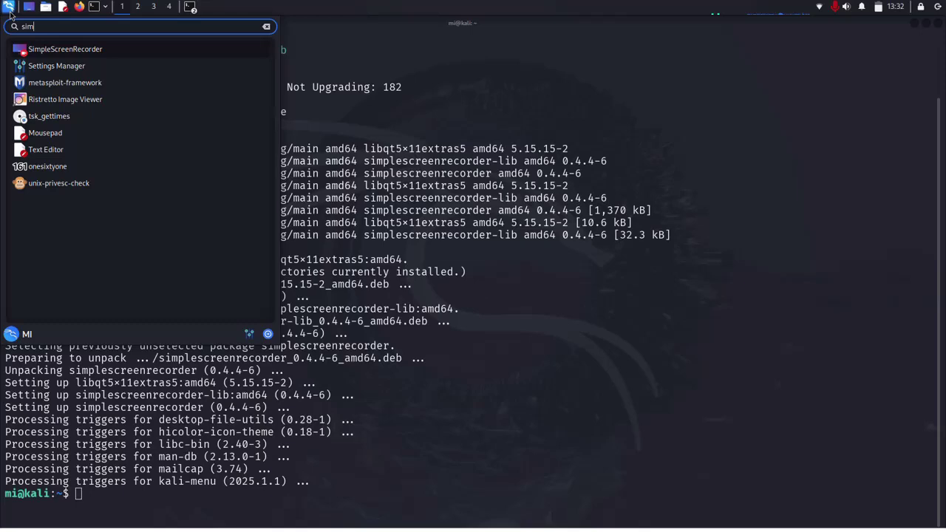
pyautogui.click(92, 55)
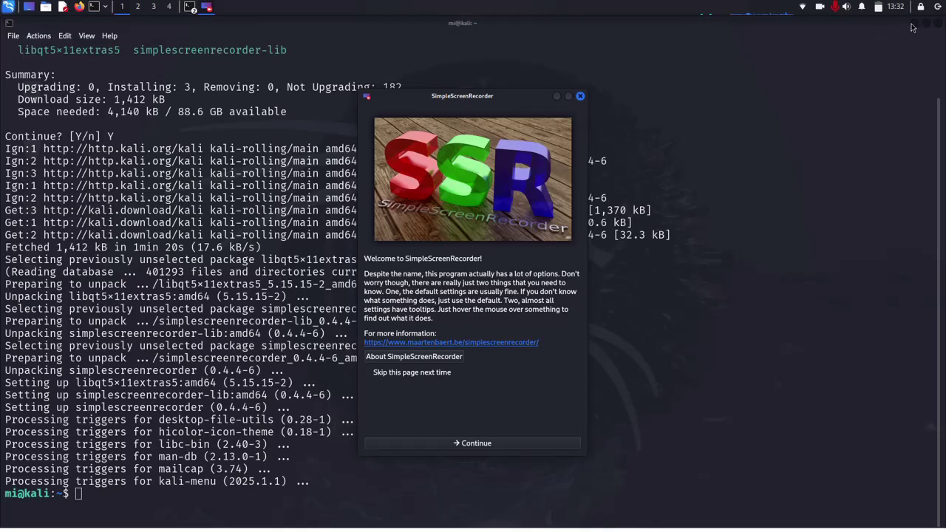
pyautogui.hotkey('alt', 'F9')
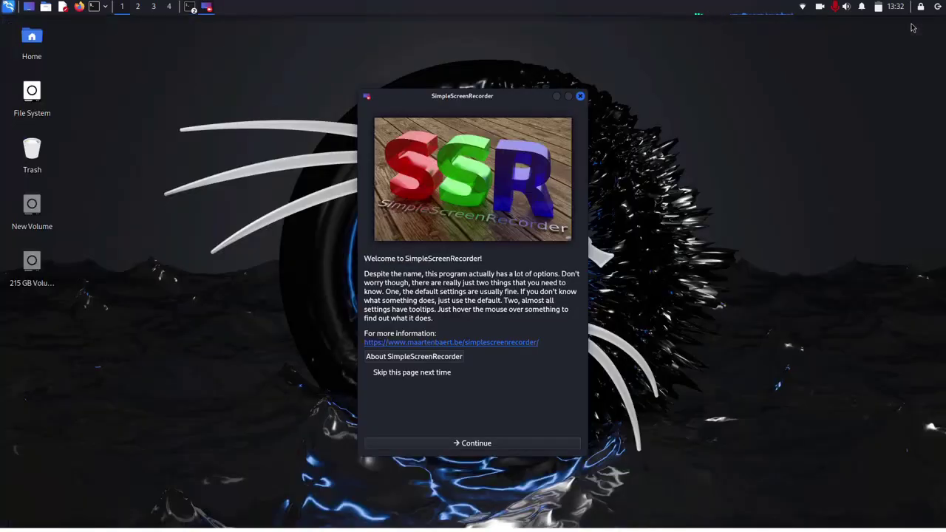
# Turn off the startup welcome page, create input profile YT, and continue to output settings
pyautogui.click(428, 381)
pyautogui.click(467, 443)
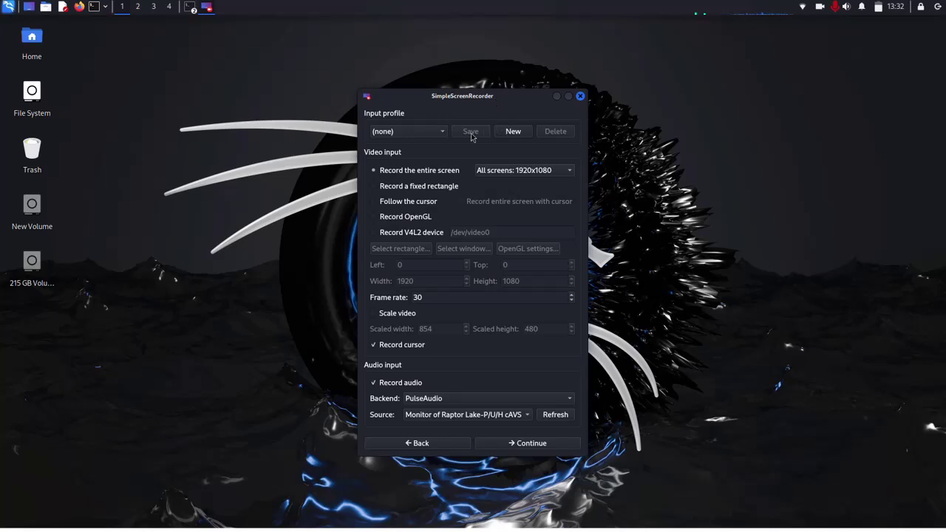
pyautogui.click(447, 132)
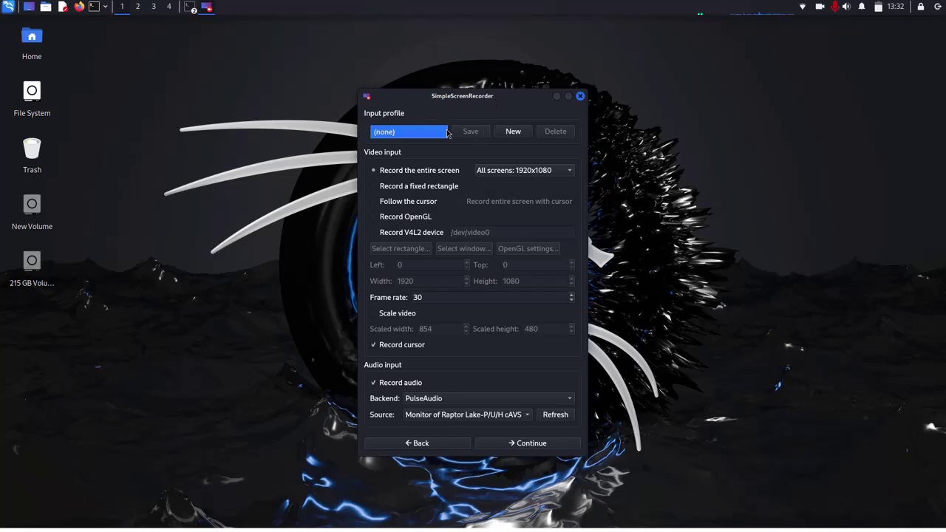
pyautogui.click(522, 131)
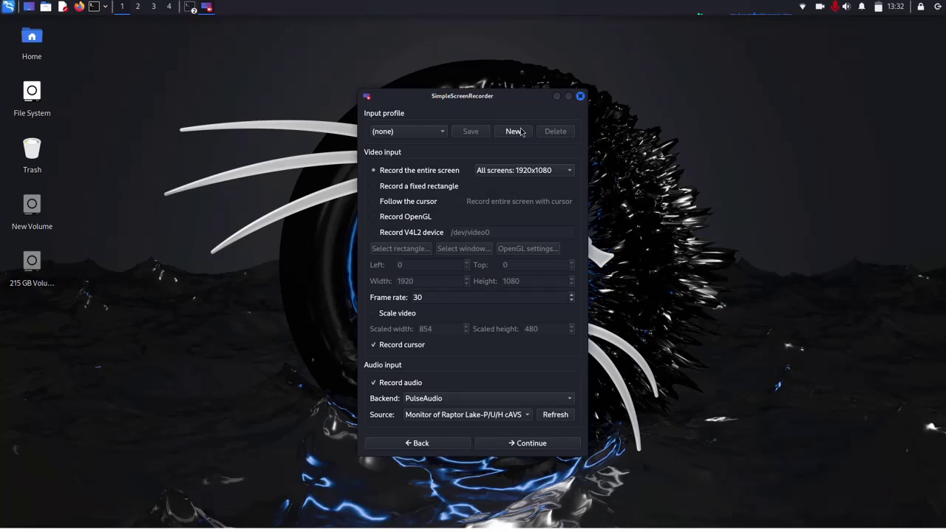
pyautogui.click(522, 131)
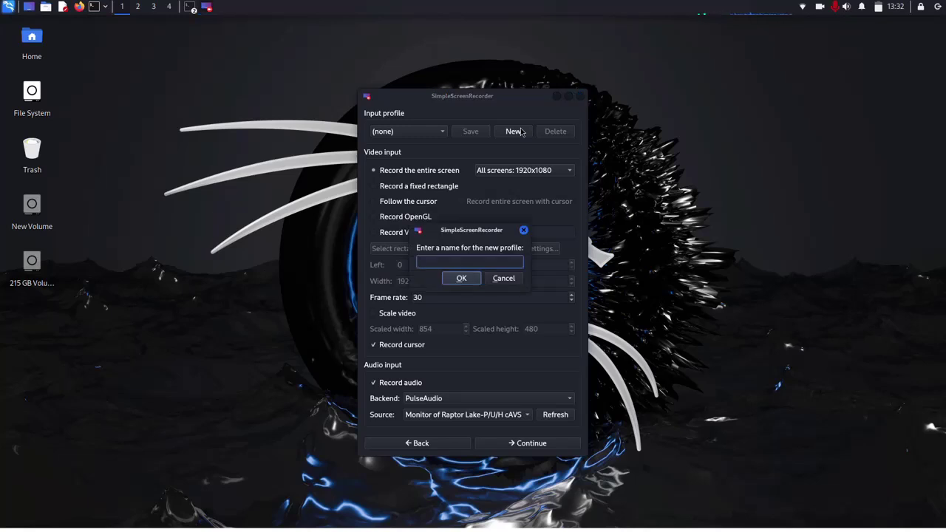
pyautogui.write('YT')
pyautogui.click(463, 278)
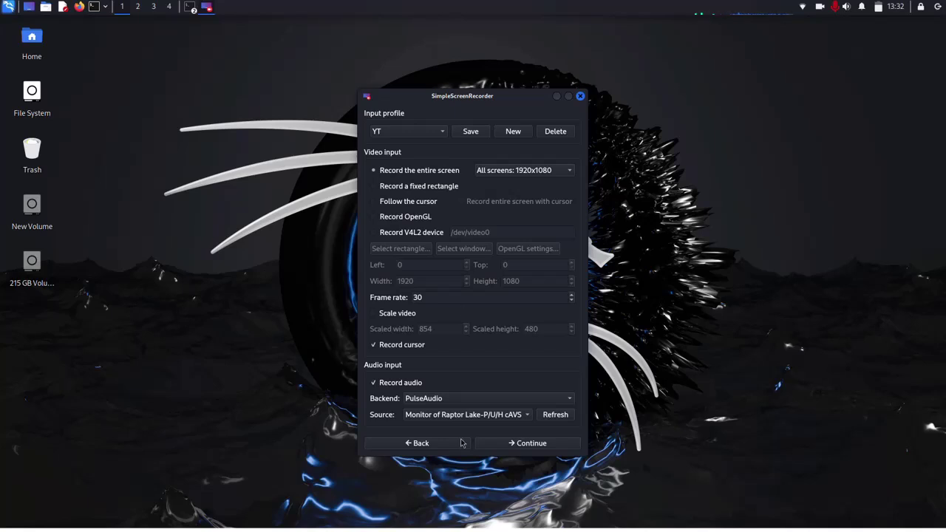
pyautogui.click(534, 445)
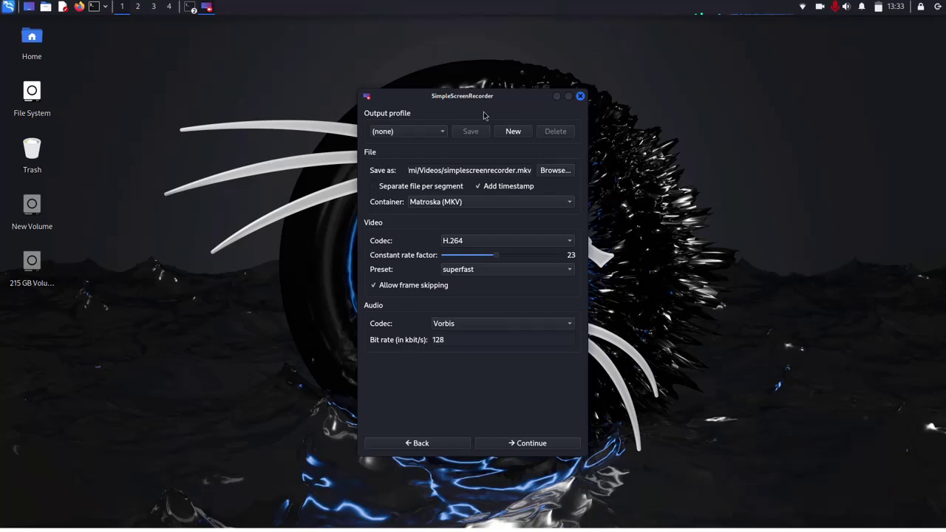
# Apply the YouTube output profile and bring up the Save as file browser
pyautogui.click(434, 138)
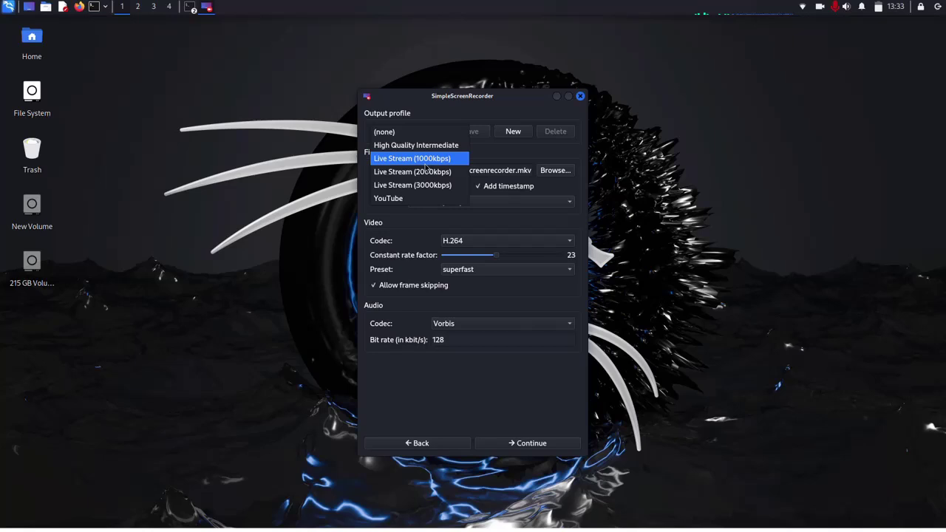
pyautogui.click(409, 198)
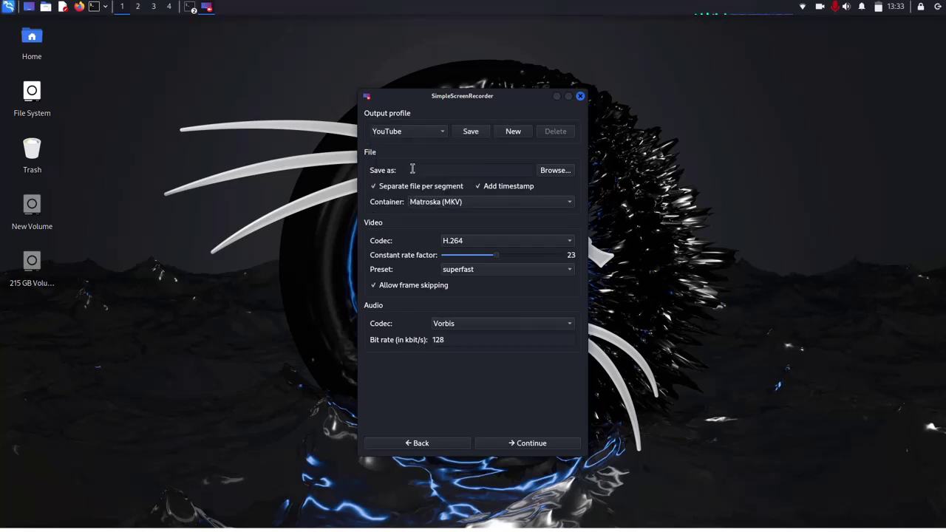
pyautogui.click(546, 171)
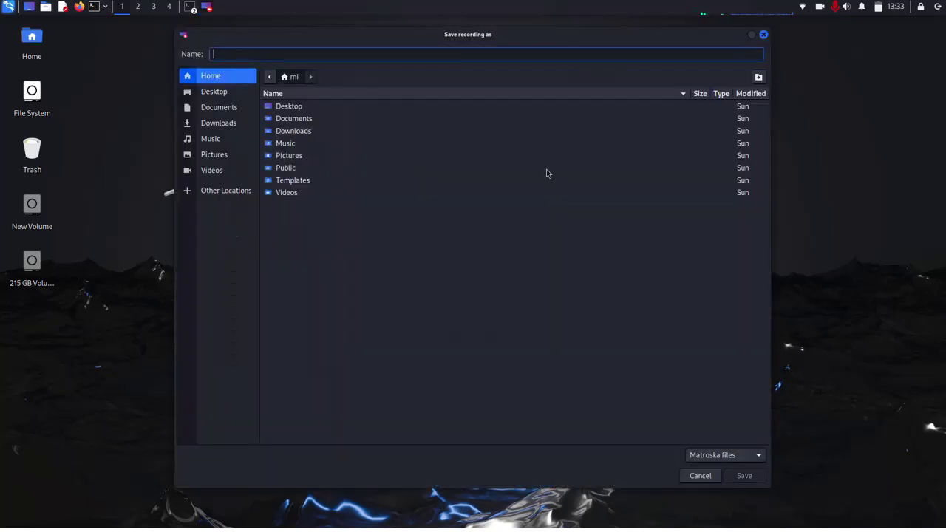
# Save the recording as new_video in the Videos folder with the MP4 file type
pyautogui.click(385, 52)
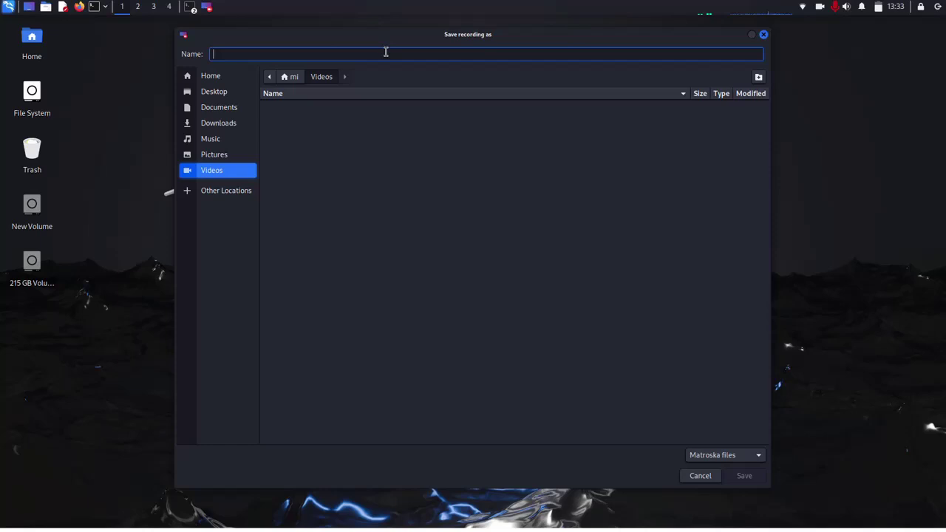
pyautogui.write('new_vide')
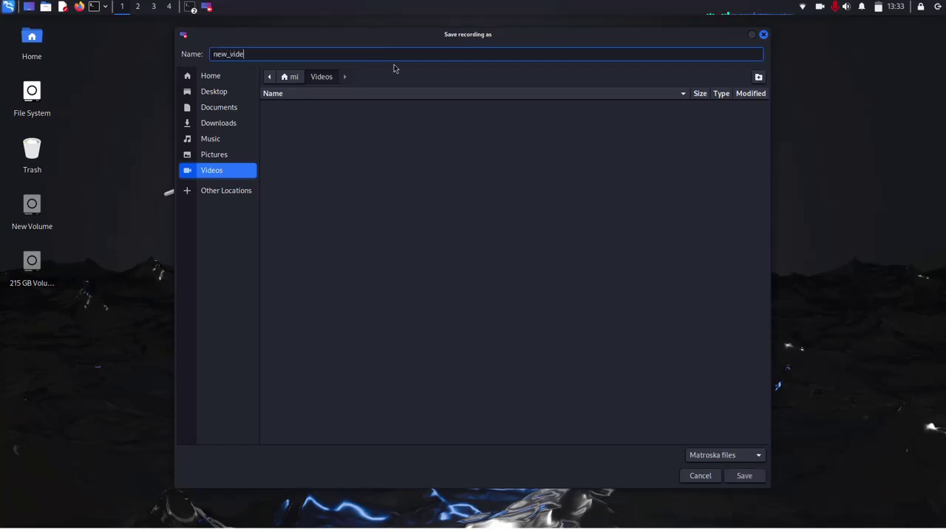
pyautogui.write('o')
pyautogui.click(744, 455)
pyautogui.click(757, 456)
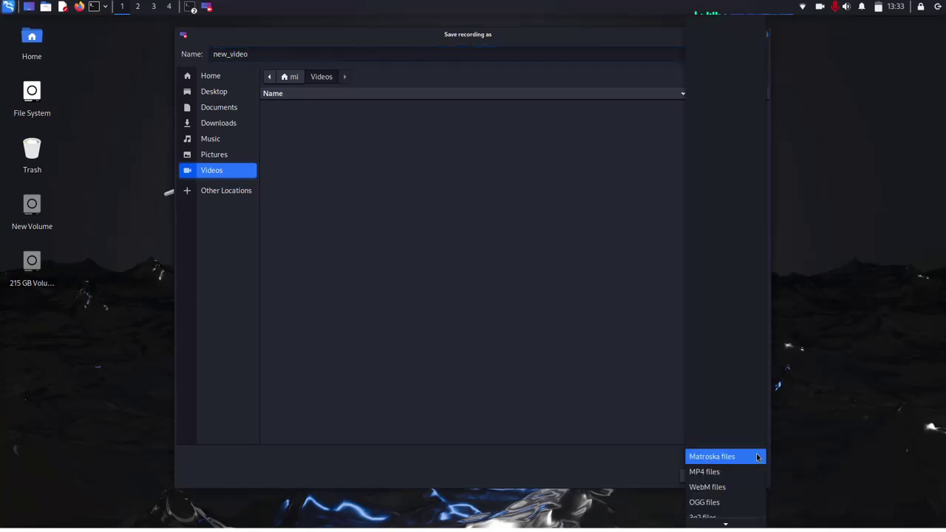
pyautogui.click(717, 472)
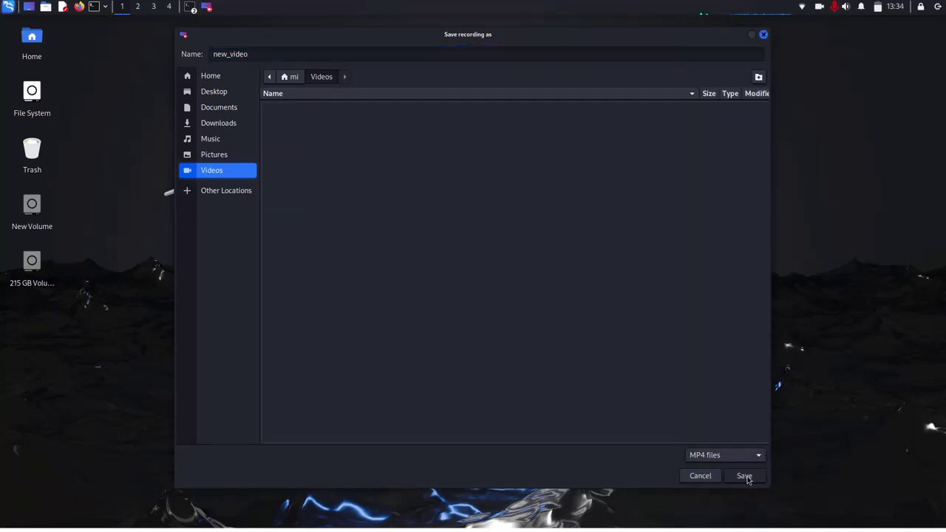
pyautogui.click(744, 476)
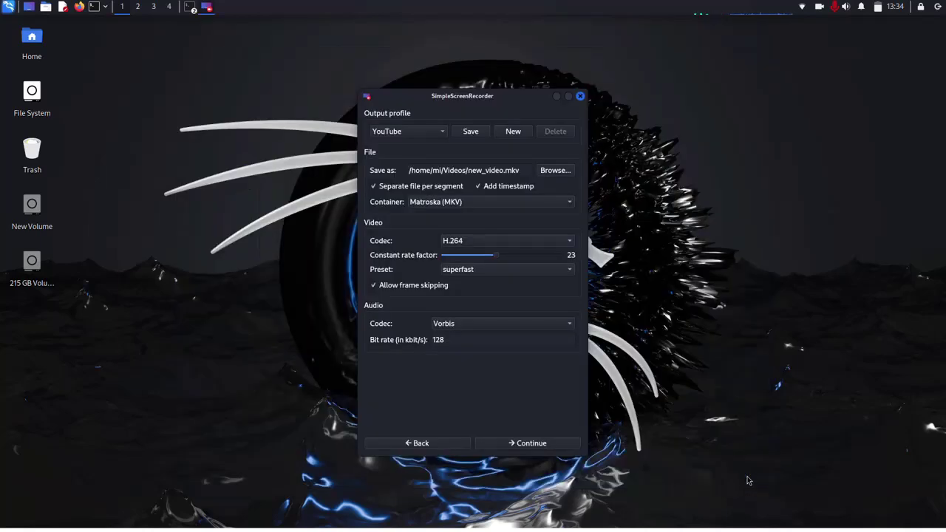
# Record and save a short test clip, then open Videos and select new_video
pyautogui.click(528, 444)
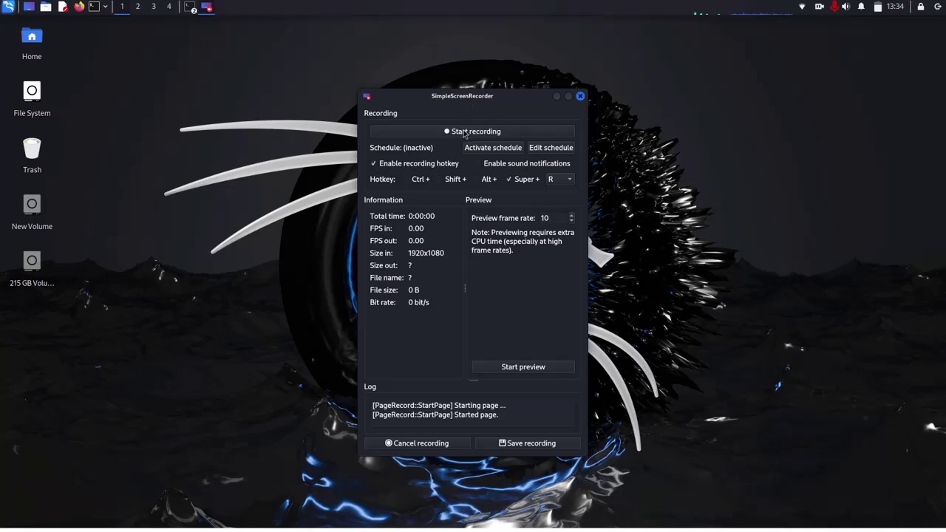
pyautogui.click(465, 132)
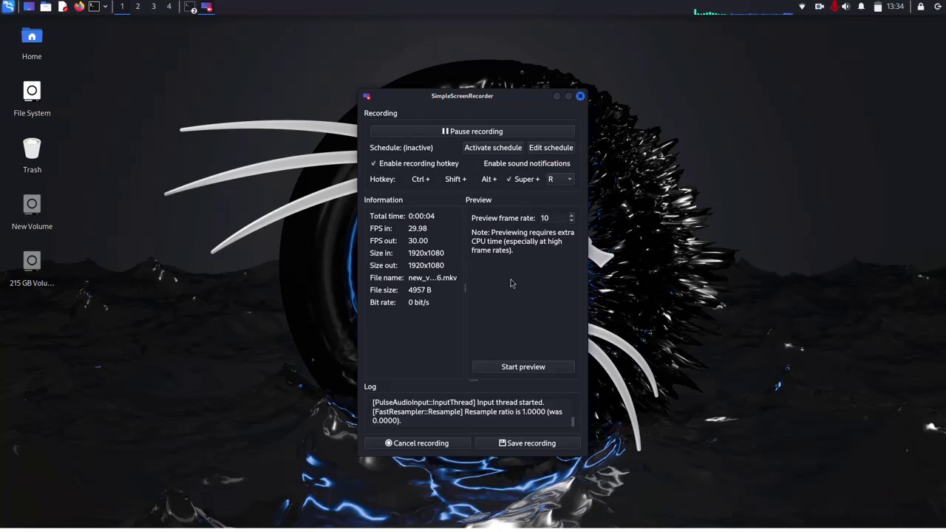
pyautogui.click(515, 445)
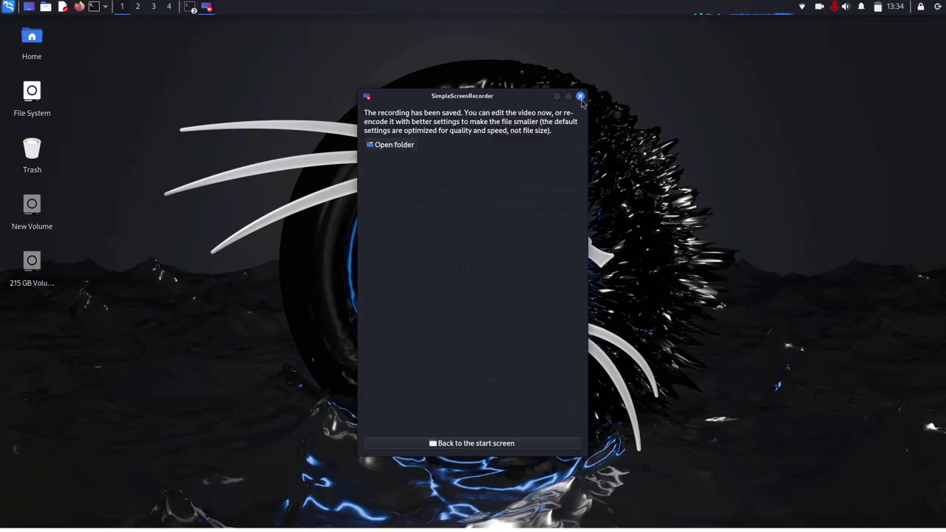
pyautogui.click(400, 147)
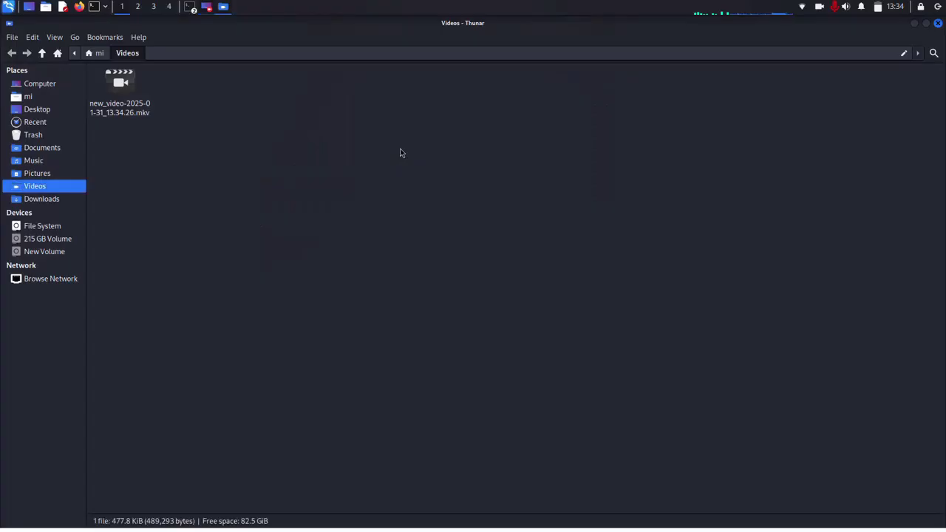
pyautogui.click(116, 90)
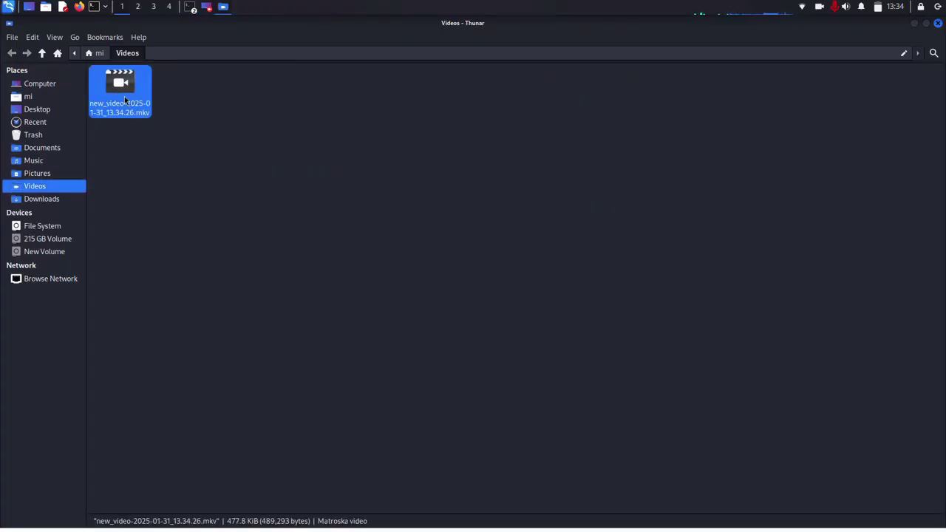
# Play the new_video test recording in the media player
pyautogui.doubleClick(124, 96)
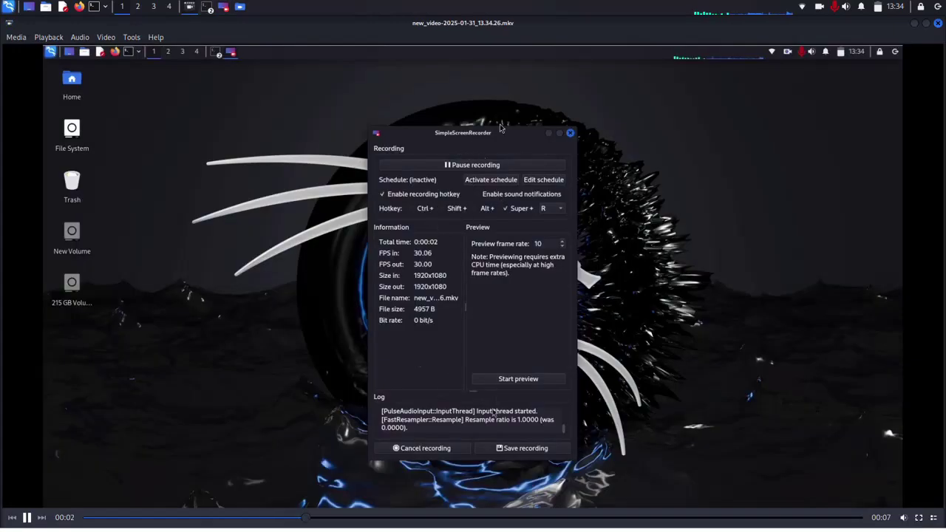